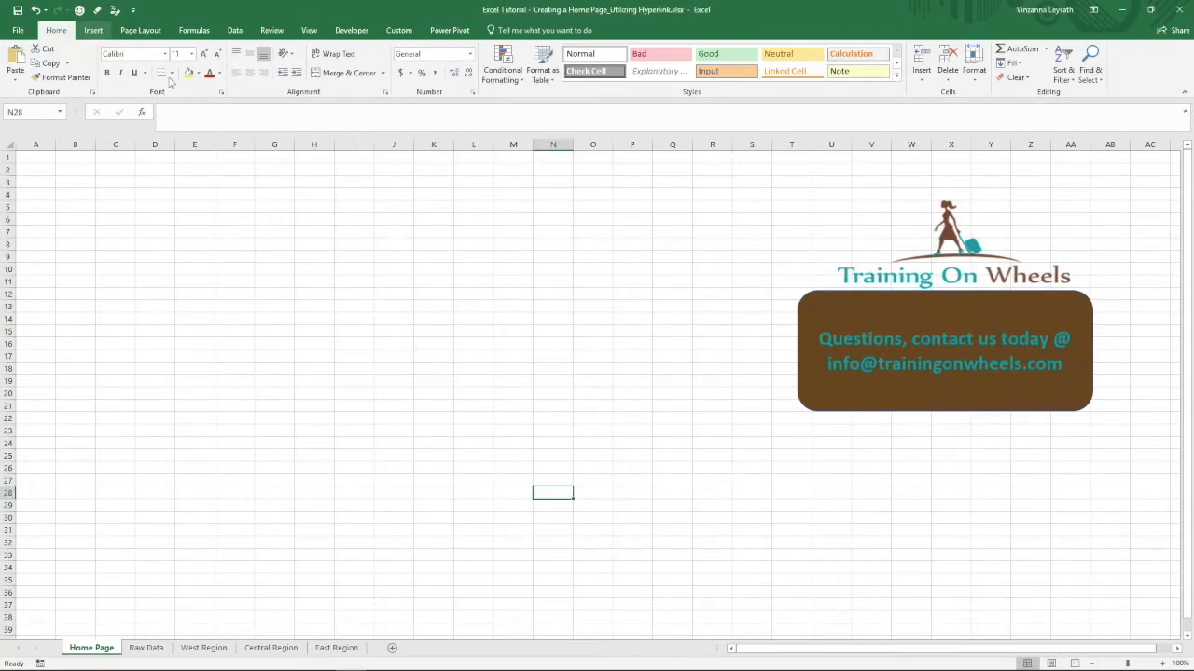
# - Draw a rounded-corner rectangle about 4.63" wide and 1.44" high over cells B2 to H8 on the Home Page sheet
pyautogui.click(97, 30)
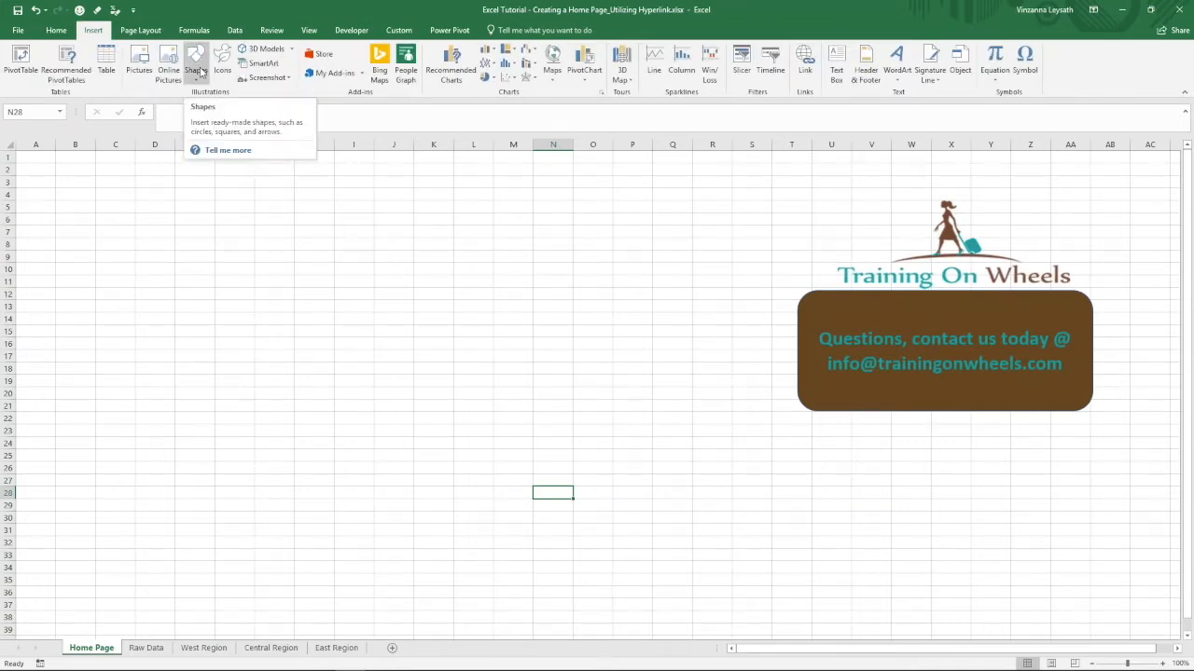
pyautogui.click(198, 72)
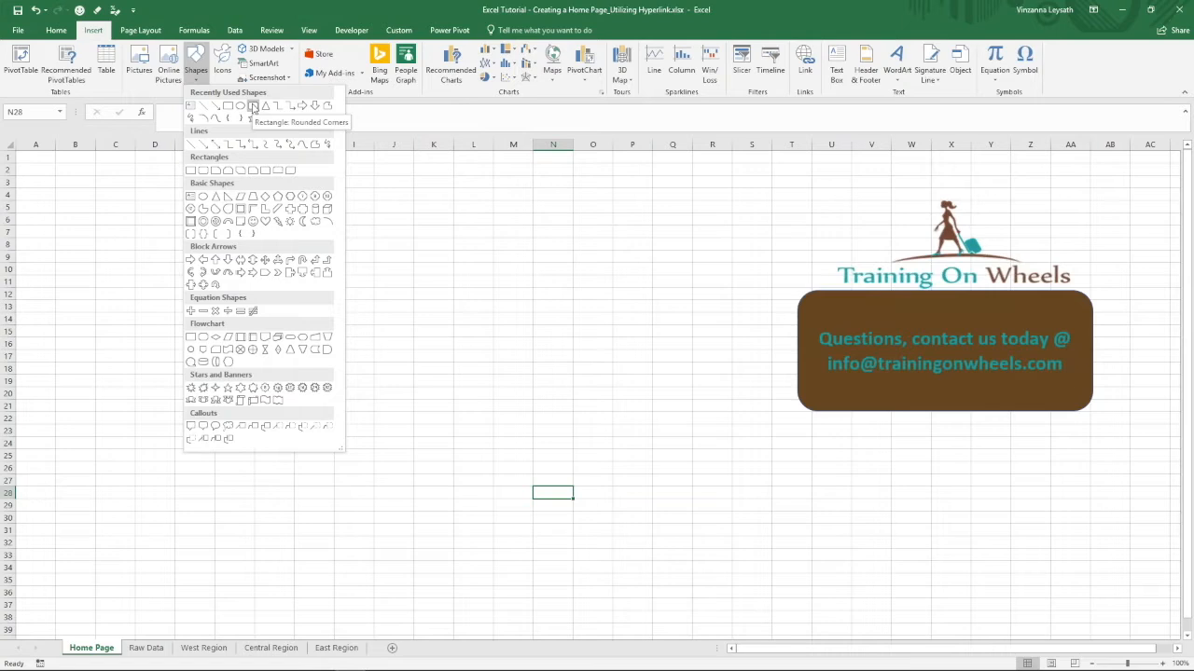
pyautogui.click(253, 108)
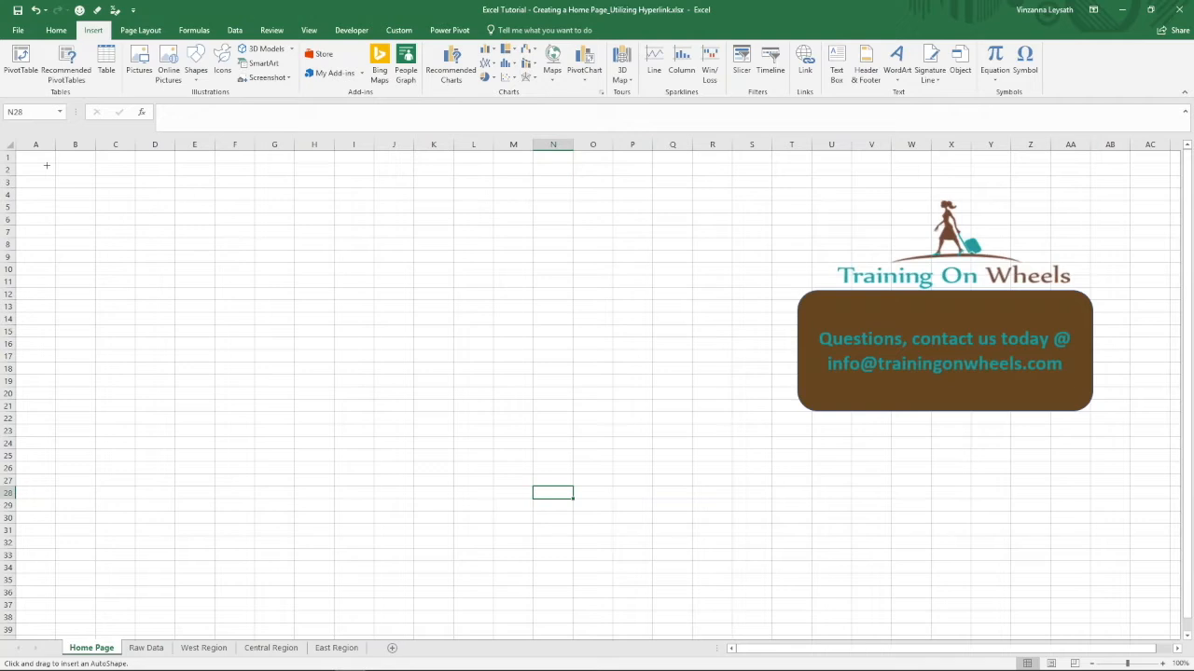
pyautogui.moveTo(53, 165); pyautogui.dragTo(122, 167)
pyautogui.moveTo(277, 174); pyautogui.dragTo(279, 175)
pyautogui.moveTo(326, 247); pyautogui.dragTo(330, 250)
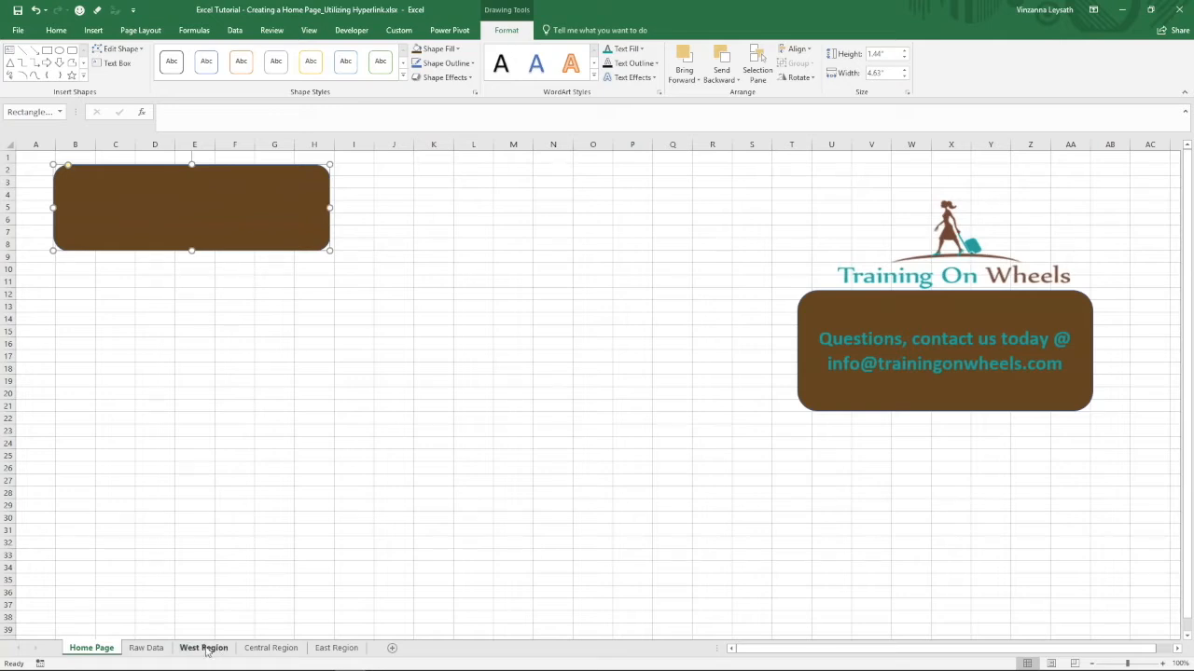
# - Label the rounded rectangle "West Region"
pyautogui.write('W')
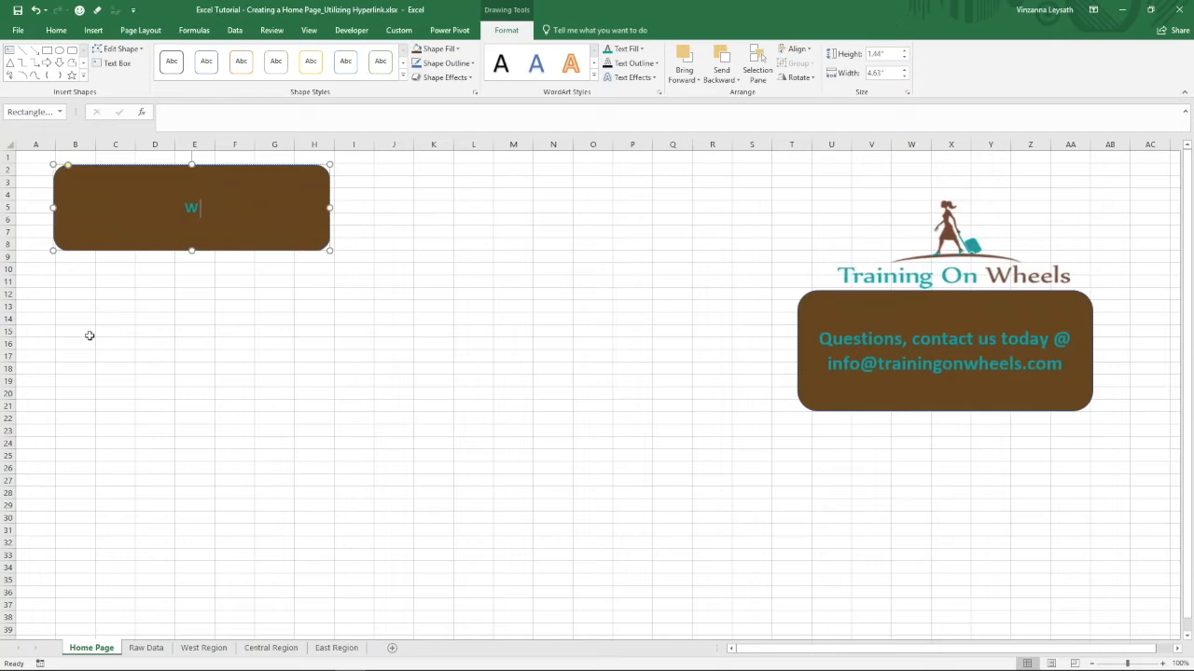
pyautogui.write('est Region')
# - Set the font size of the rectangle's "West Region" text to 36
pyautogui.moveTo(238, 211); pyautogui.dragTo(137, 220)
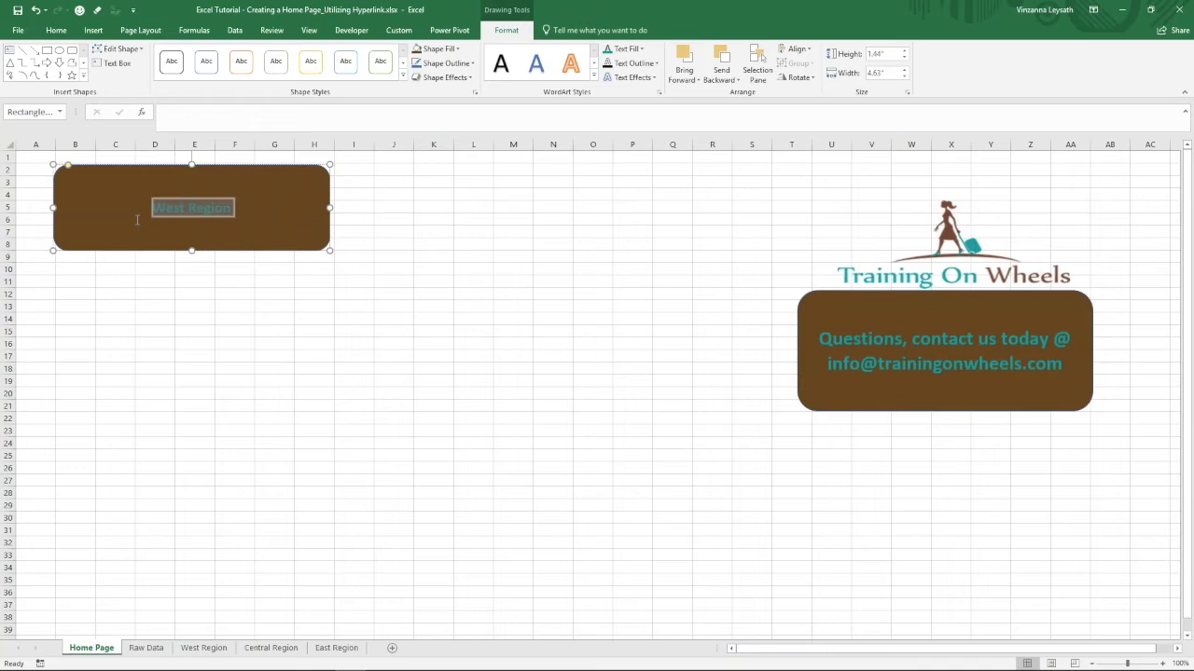
pyautogui.click(62, 35)
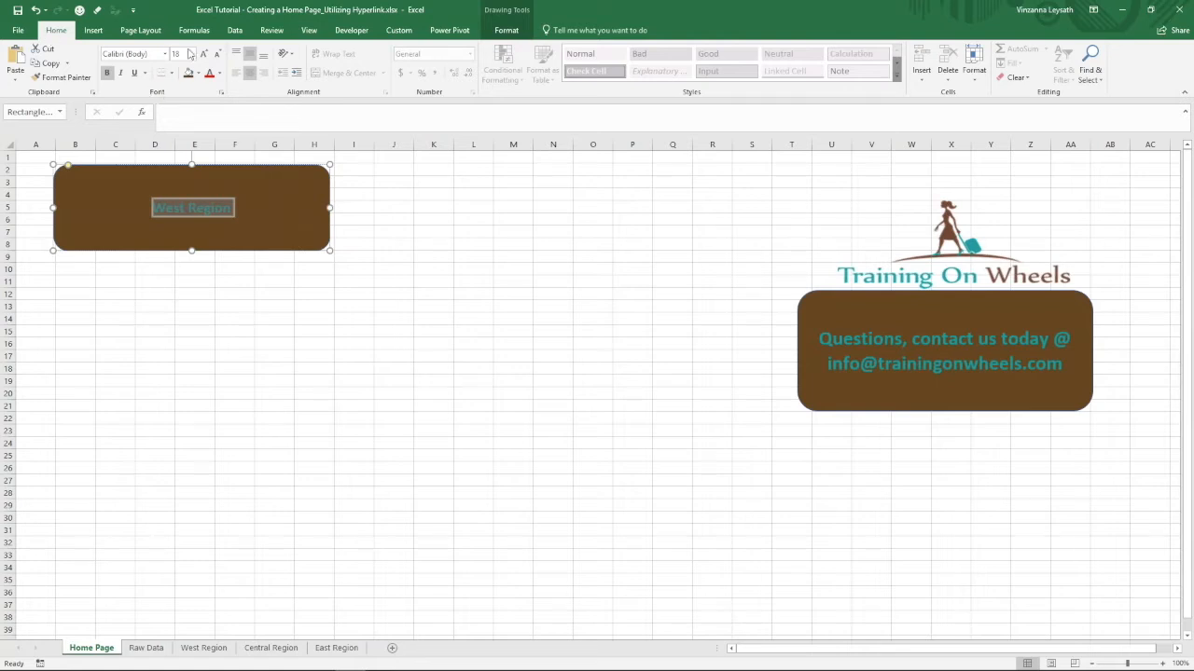
pyautogui.click(192, 54)
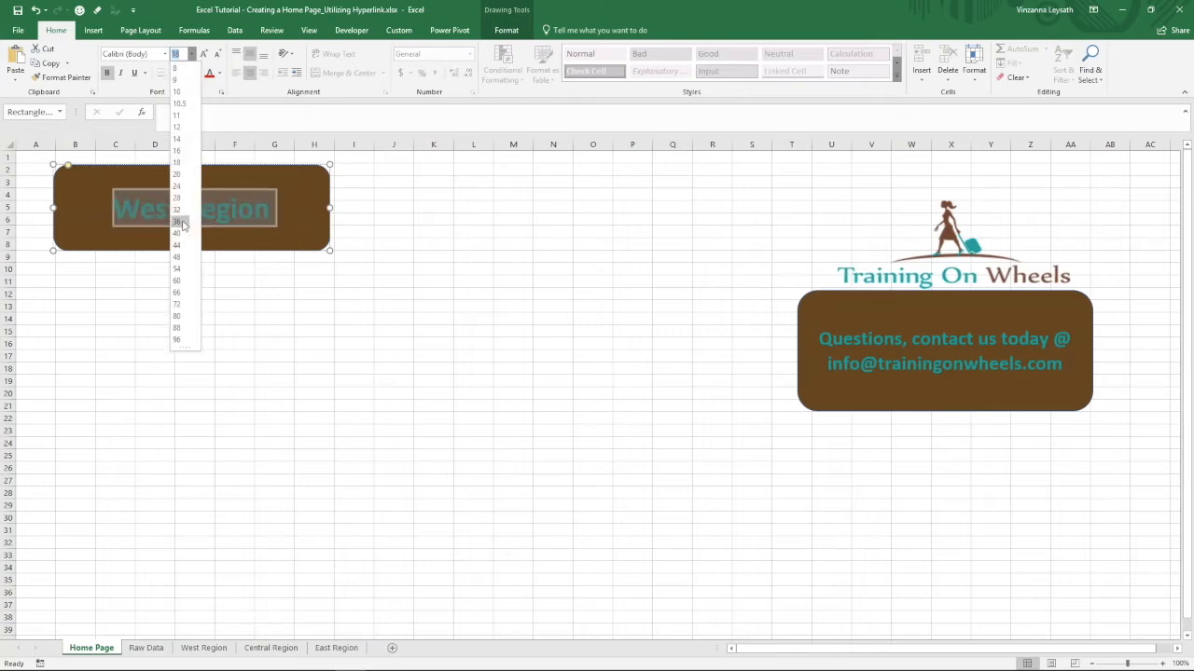
pyautogui.click(177, 222)
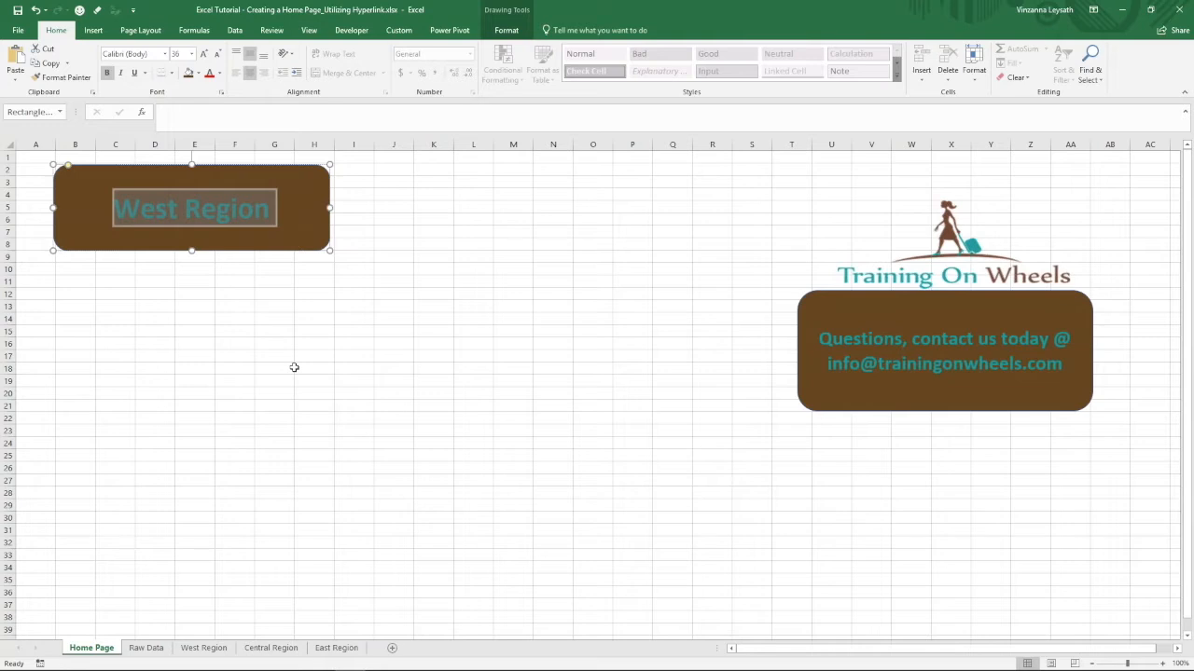
pyautogui.click(420, 278)
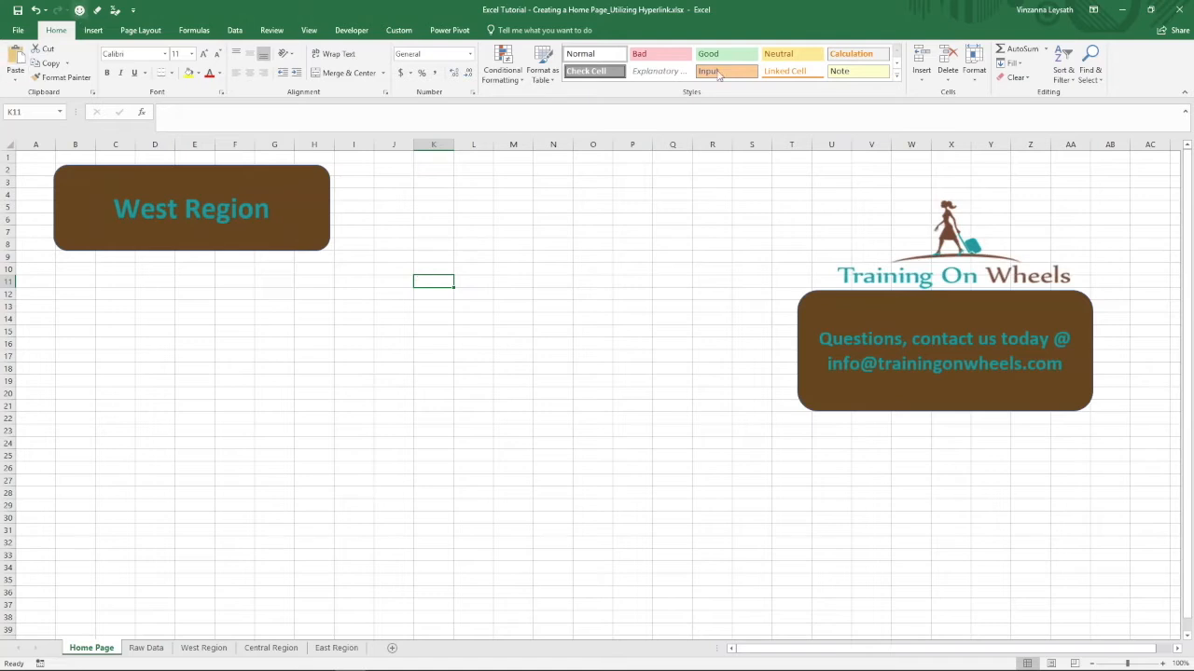
# - Insert a hyperlink on the West Region shape and target cell A1 of the 'West Region' sheet in this document
pyautogui.scroll(-1, 718, 75)
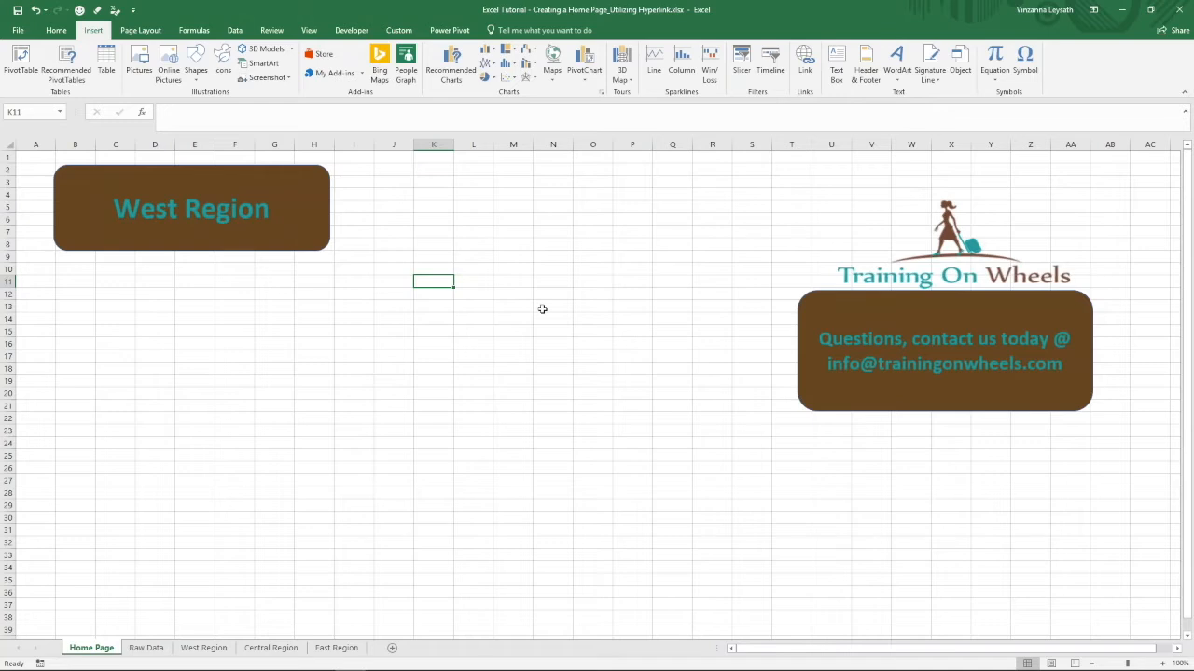
pyautogui.rightClick(296, 187)
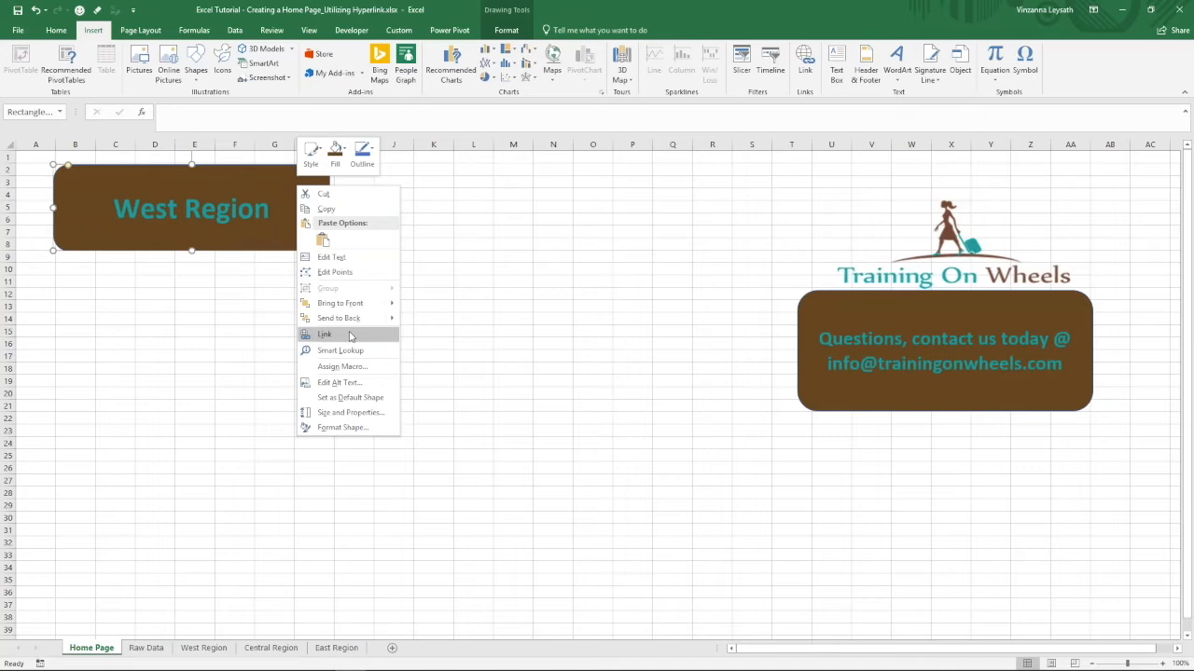
pyautogui.click(349, 335)
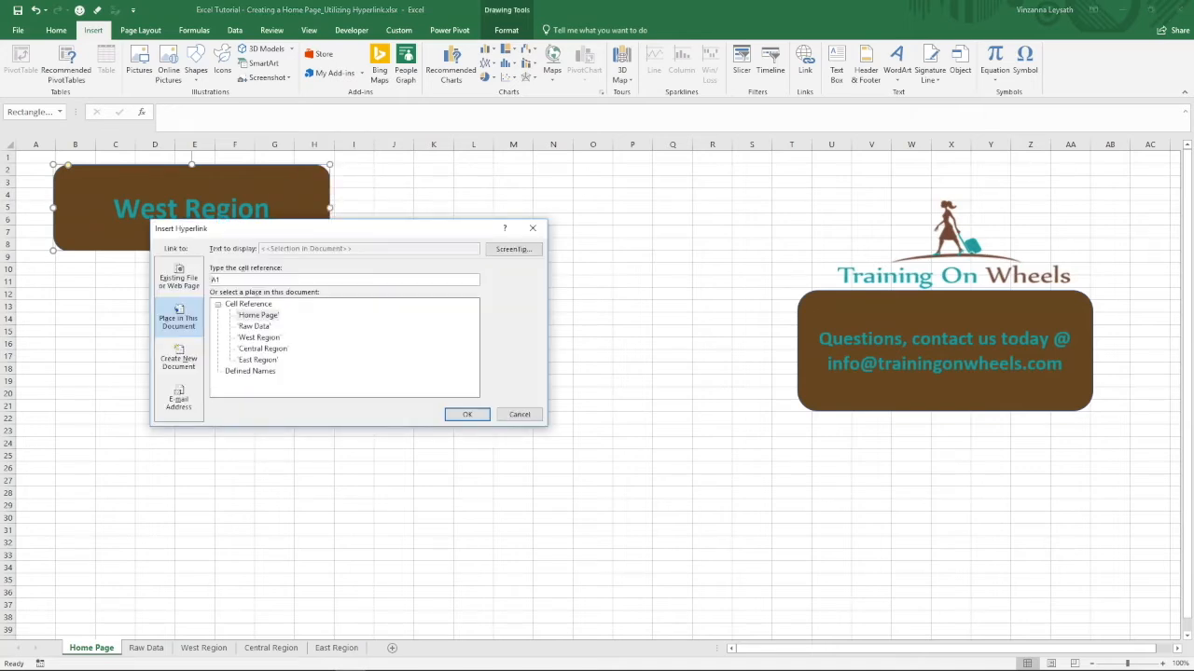
pyautogui.moveTo(406, 230); pyautogui.dragTo(620, 189)
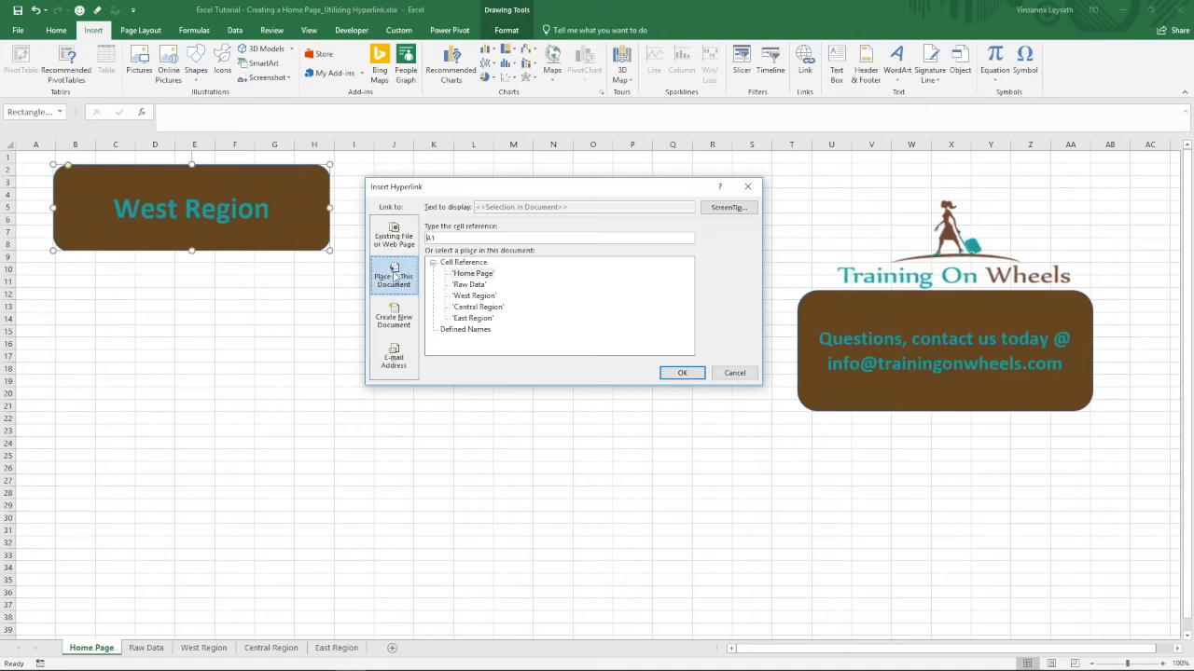
pyautogui.click(475, 297)
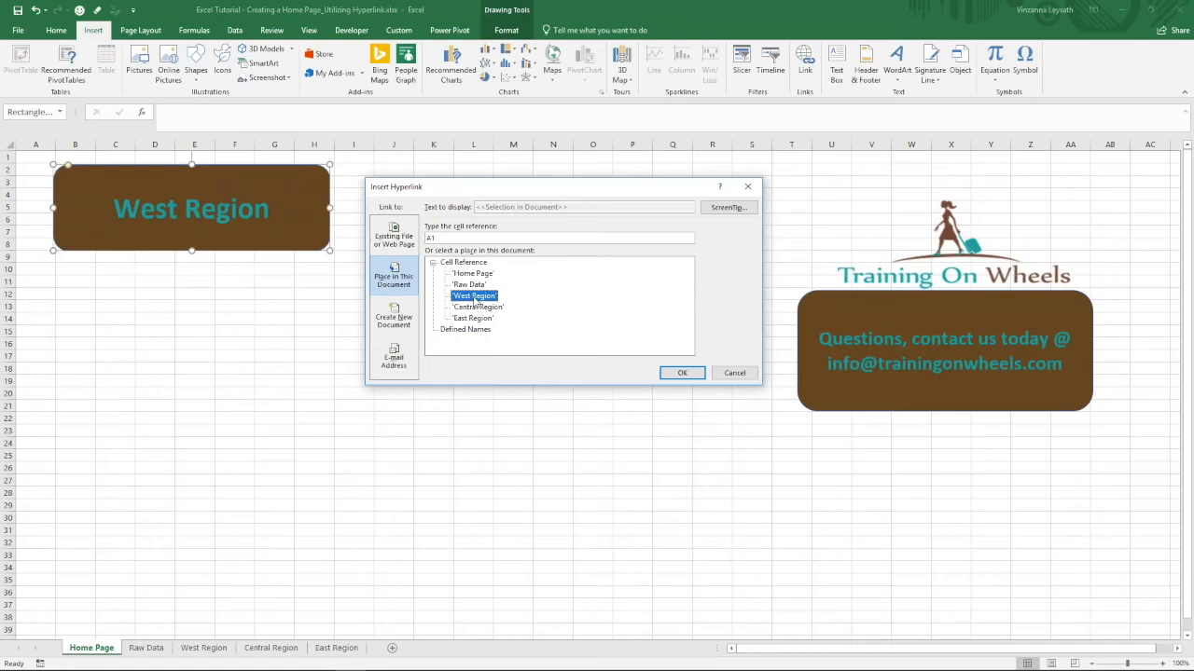
# - Give the hyperlink the ScreenTip "Click here to access West Region data" and apply it with 'West Region' as the target
pyautogui.click(720, 208)
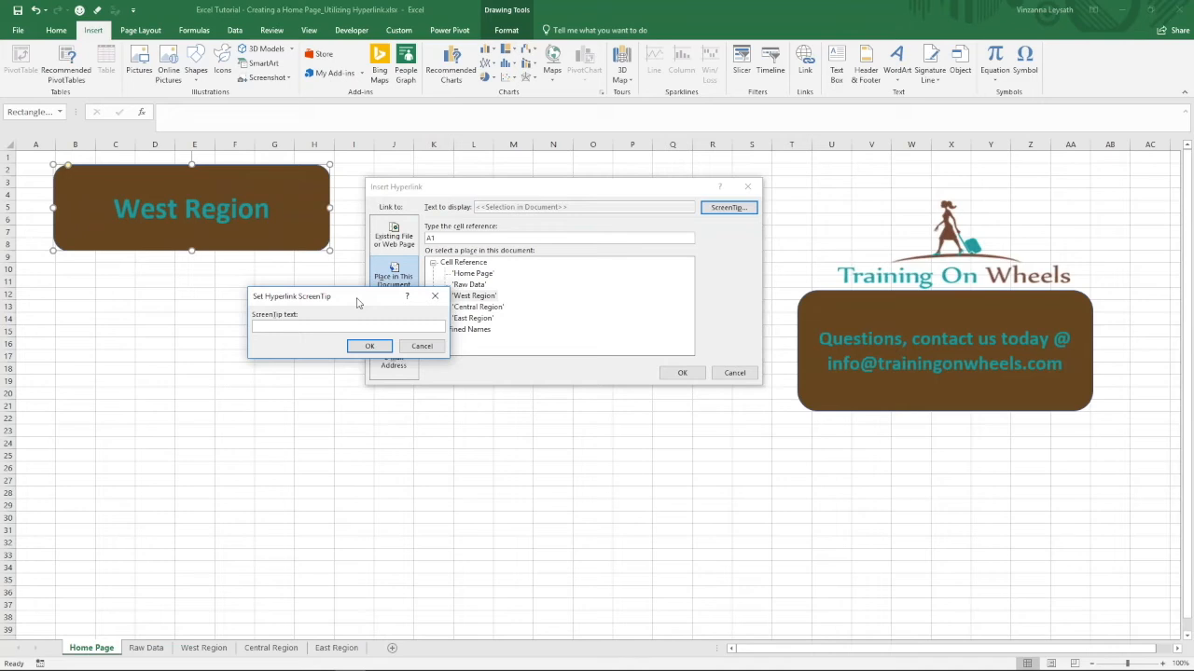
pyautogui.write('Click here to access West Region data')
pyautogui.click(370, 347)
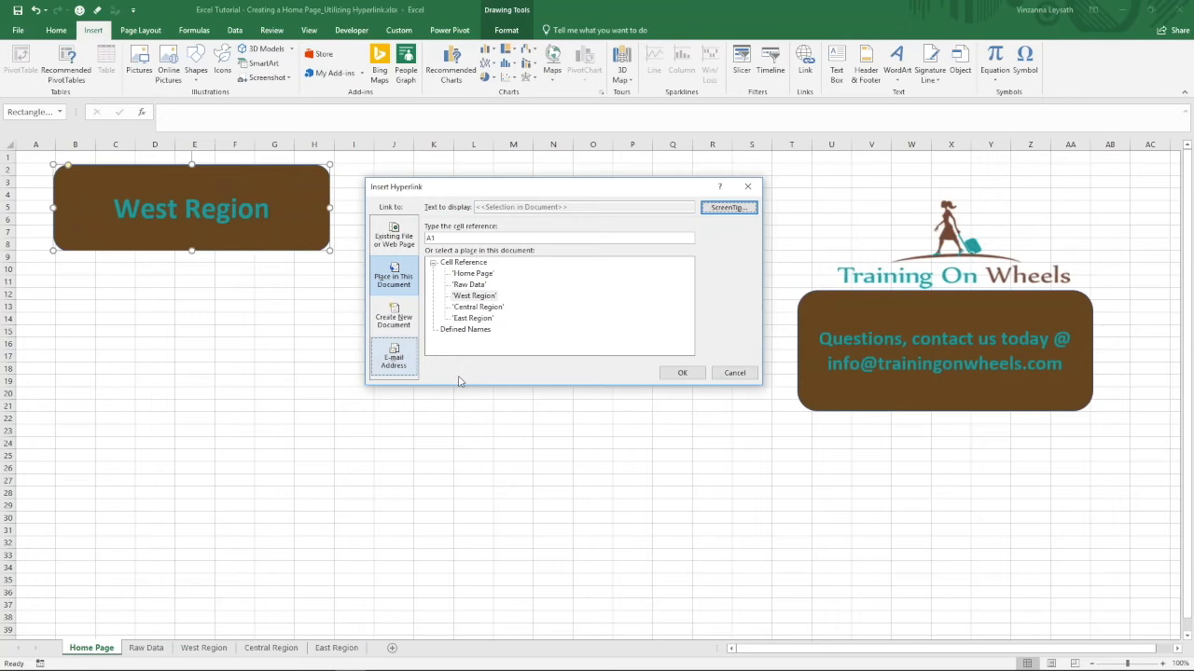
pyautogui.click(459, 296)
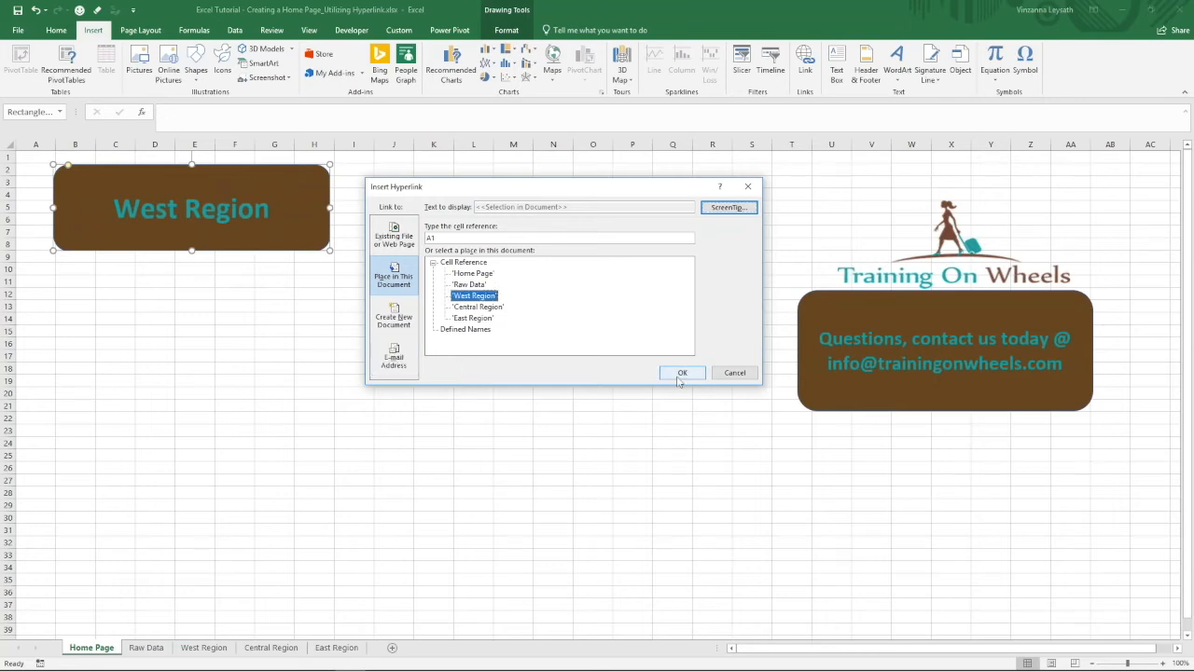
pyautogui.click(681, 374)
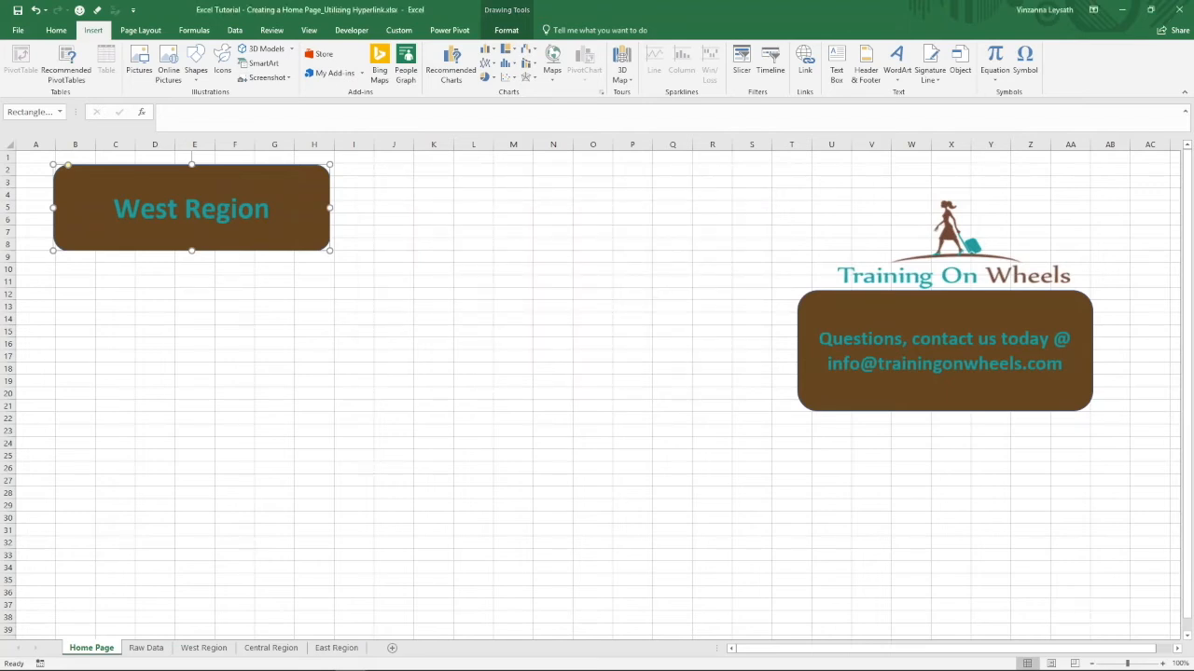
# - Deselect the West Region shape, check its ScreenTip and follow its link to the West Region sheet
pyautogui.click(411, 223)
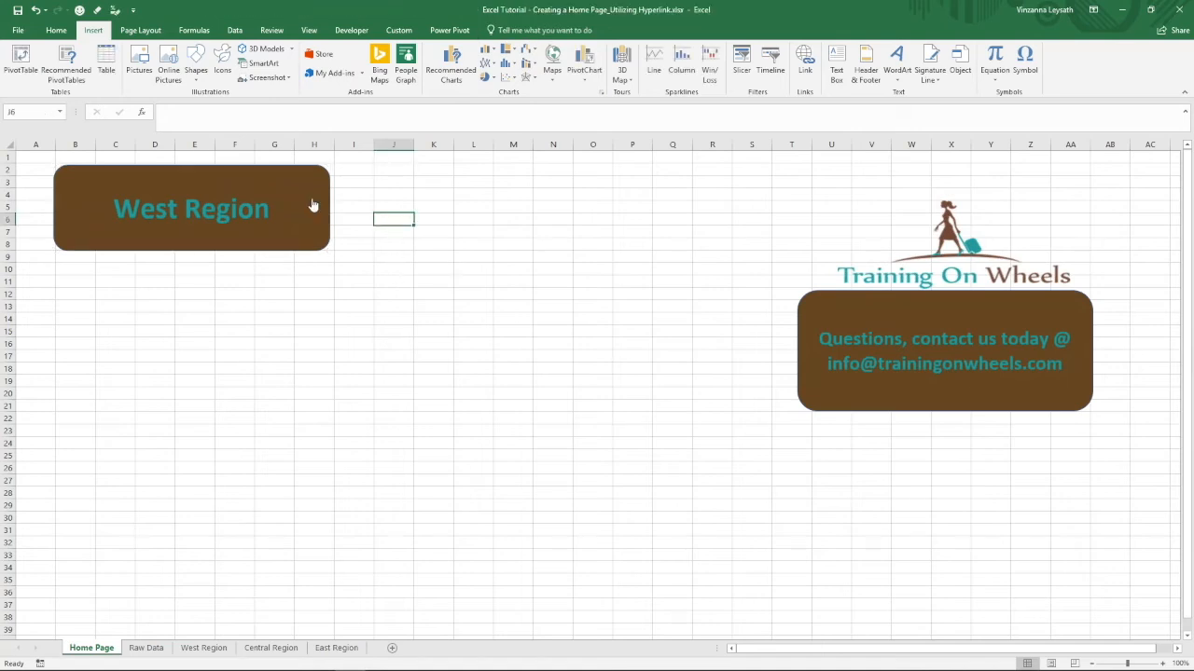
pyautogui.moveTo(302, 206)
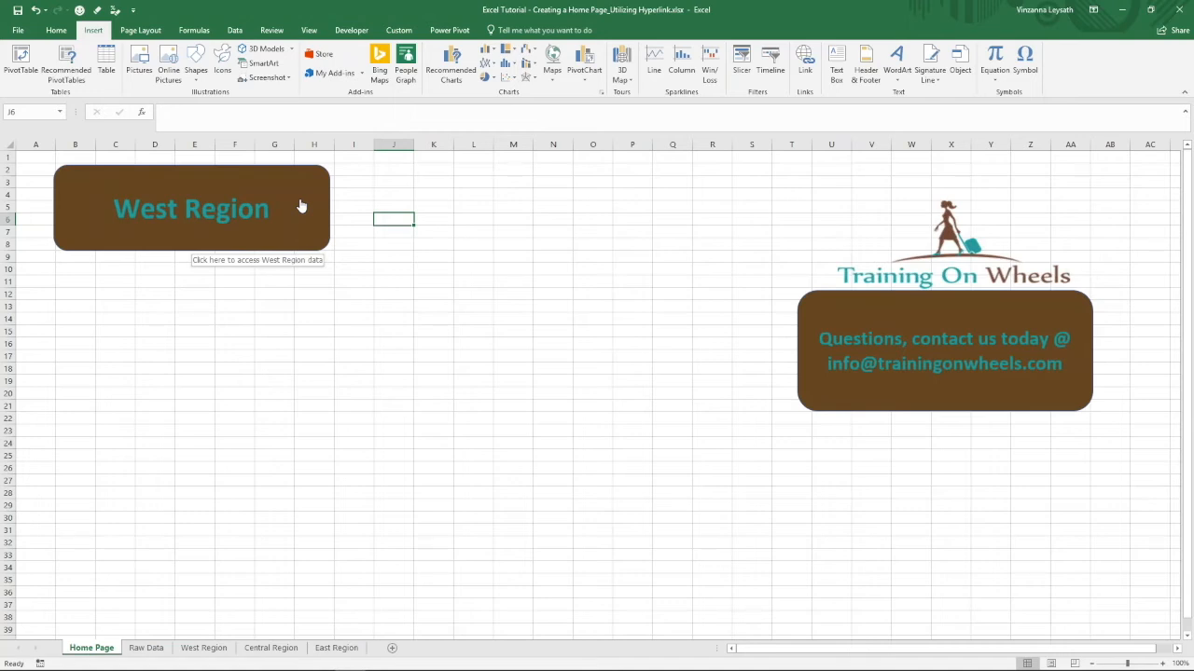
pyautogui.click(300, 206)
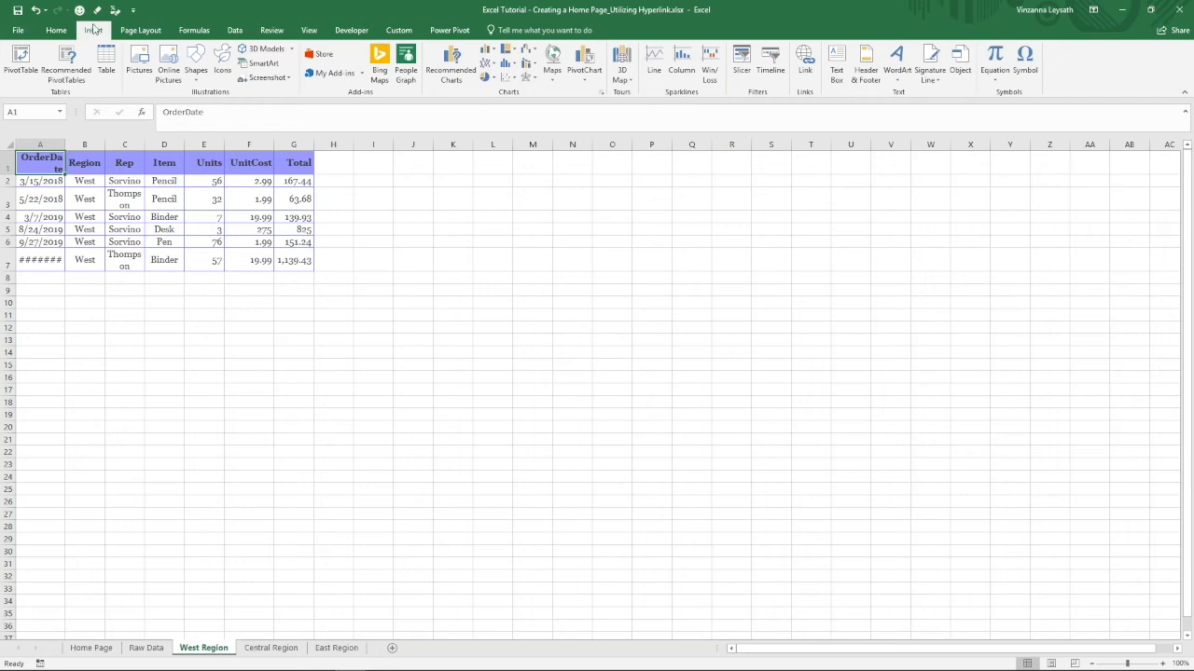
# - Draw a left block arrow about 3.48" wide and 1.68" high beside the West Region data and label it "Back to Home Page"
pyautogui.click(203, 81)
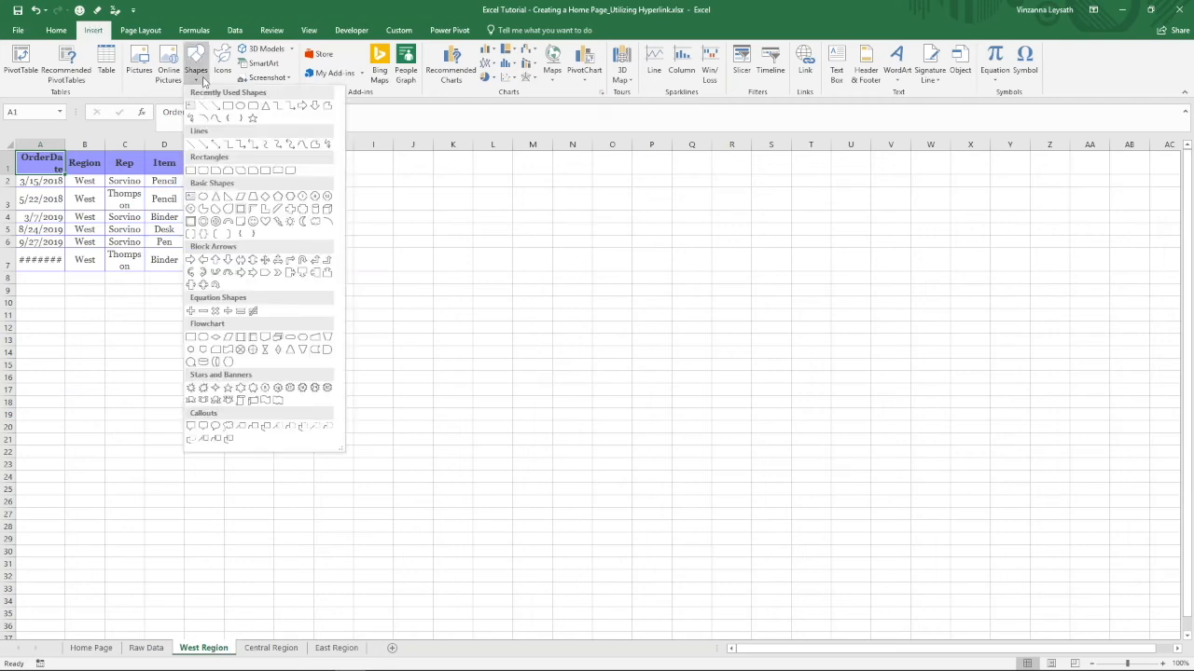
pyautogui.click(204, 260)
pyautogui.moveTo(539, 163)
pyautogui.mouseDown()
pyautogui.moveTo(660, 261)
pyautogui.moveTo(747, 262)
pyautogui.mouseUp()
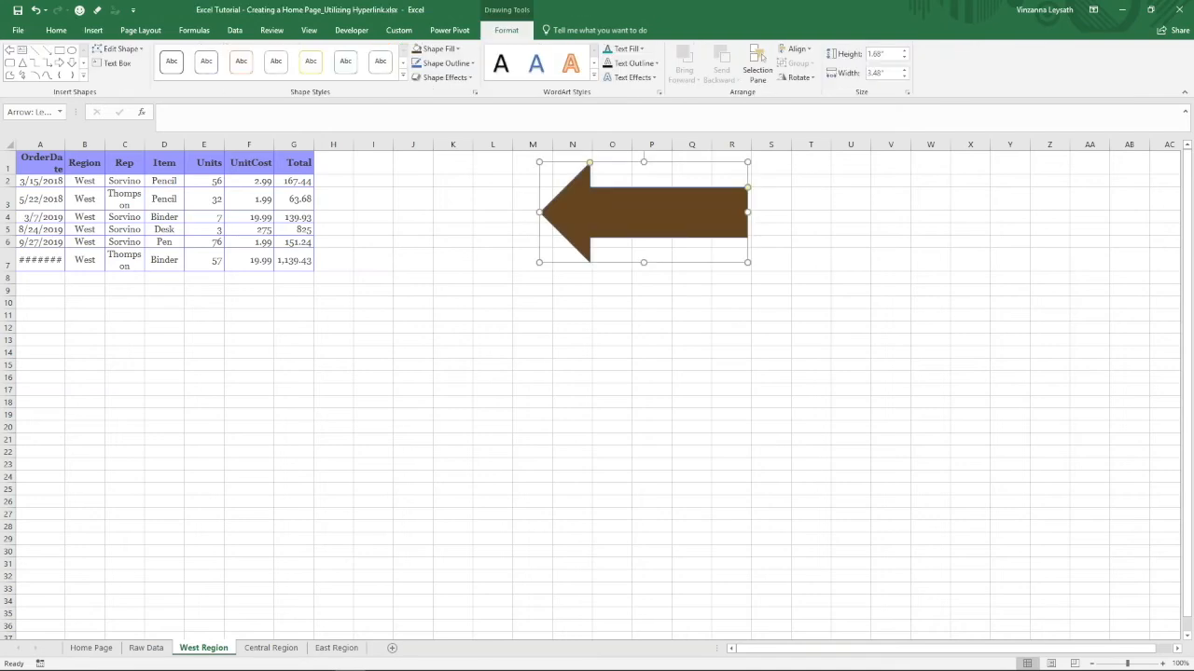
pyautogui.write('Back to Home Page')
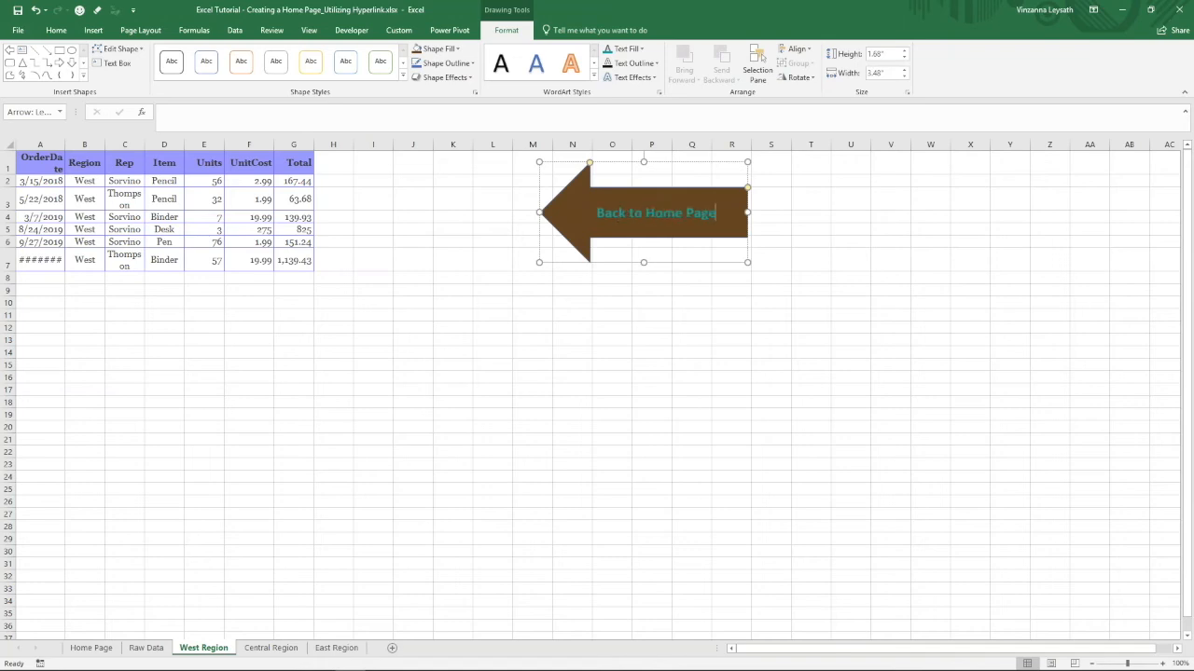
# - Insert a hyperlink on the arrow and target cell A1 of the 'Home Page' sheet in this document
pyautogui.rightClick(711, 196)
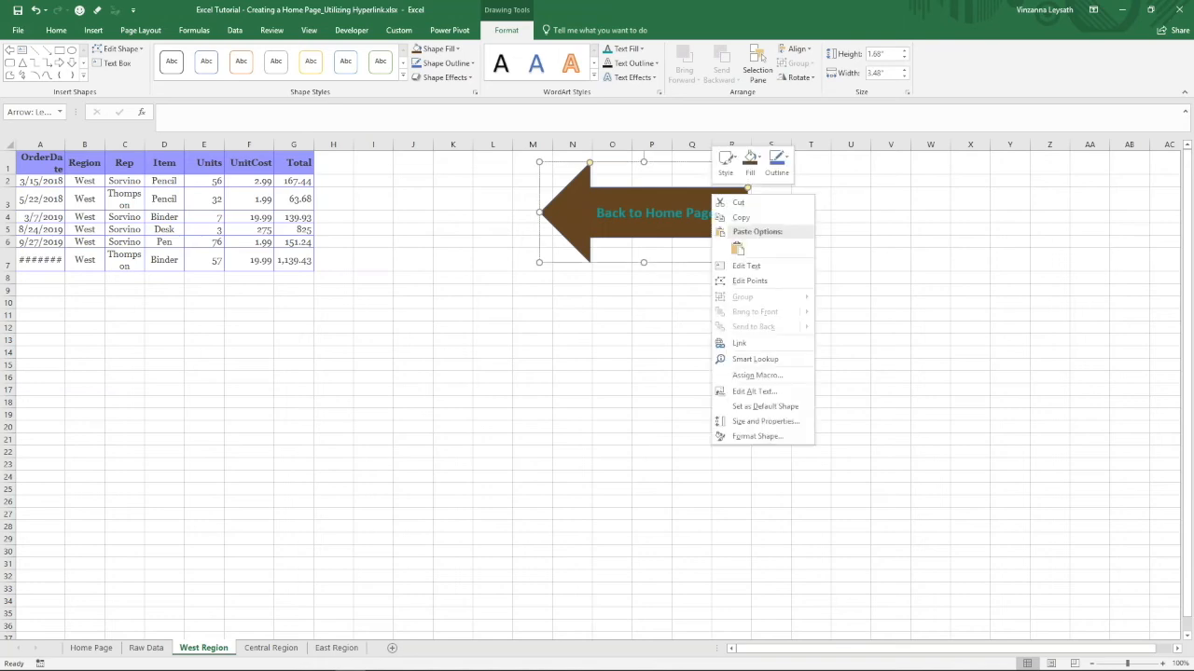
pyautogui.click(746, 344)
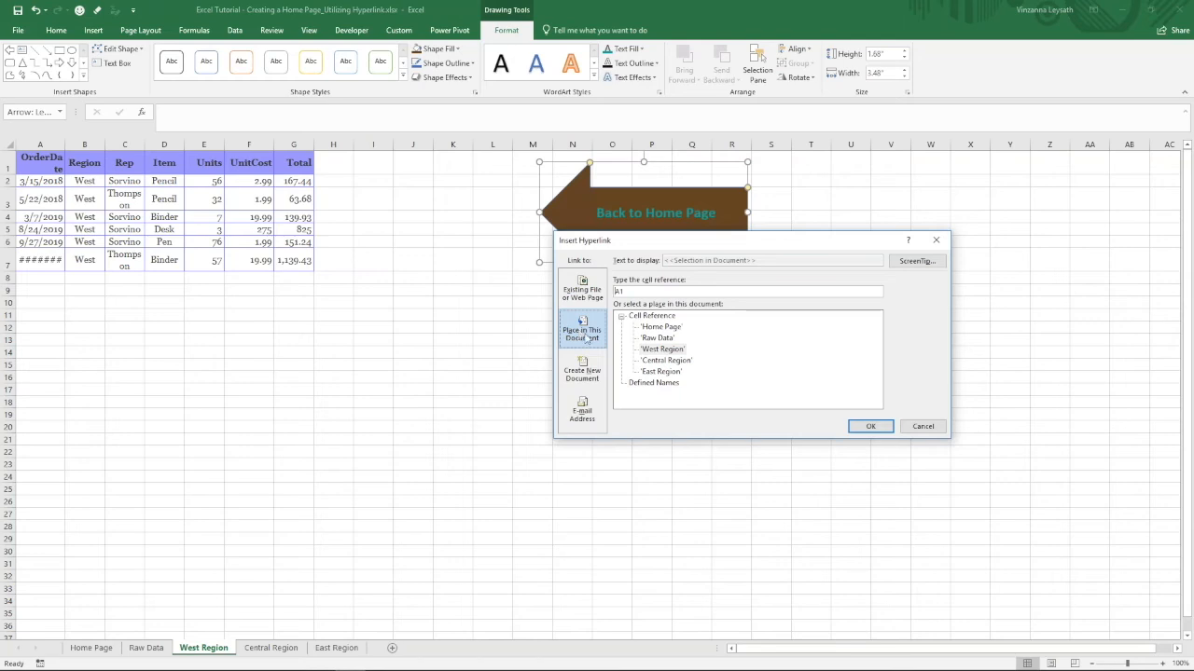
pyautogui.click(664, 327)
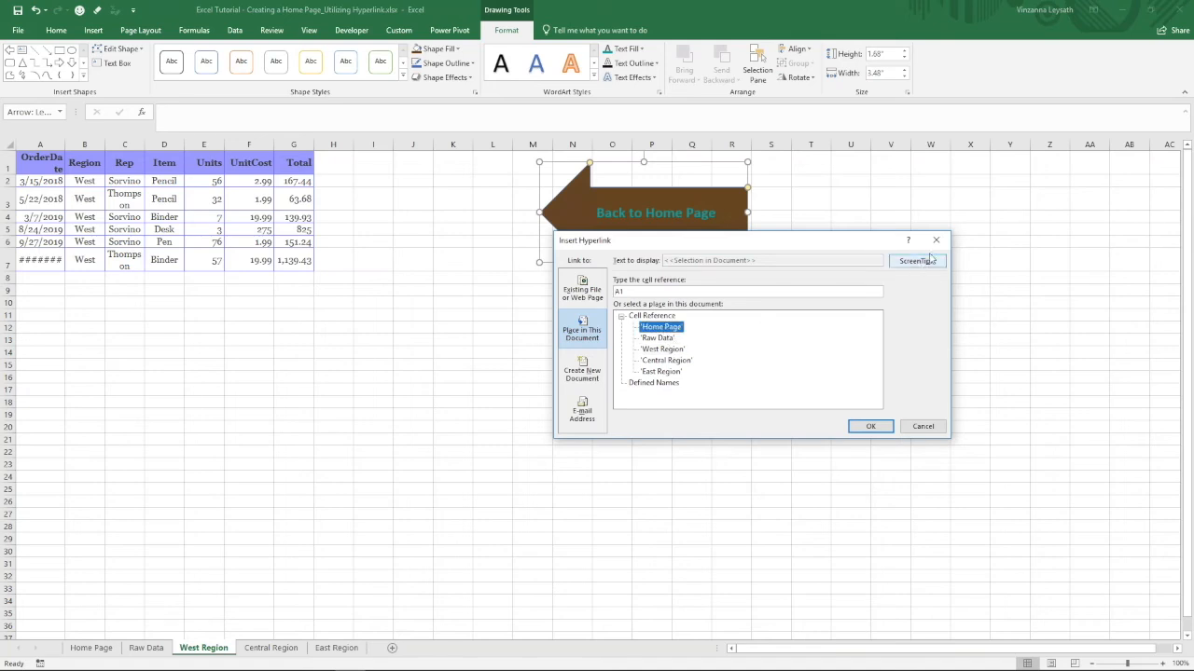
# - Give the arrow's hyperlink the ScreenTip "Back to Home Page", apply the link and check the tip on the deselected arrow
pyautogui.click(901, 262)
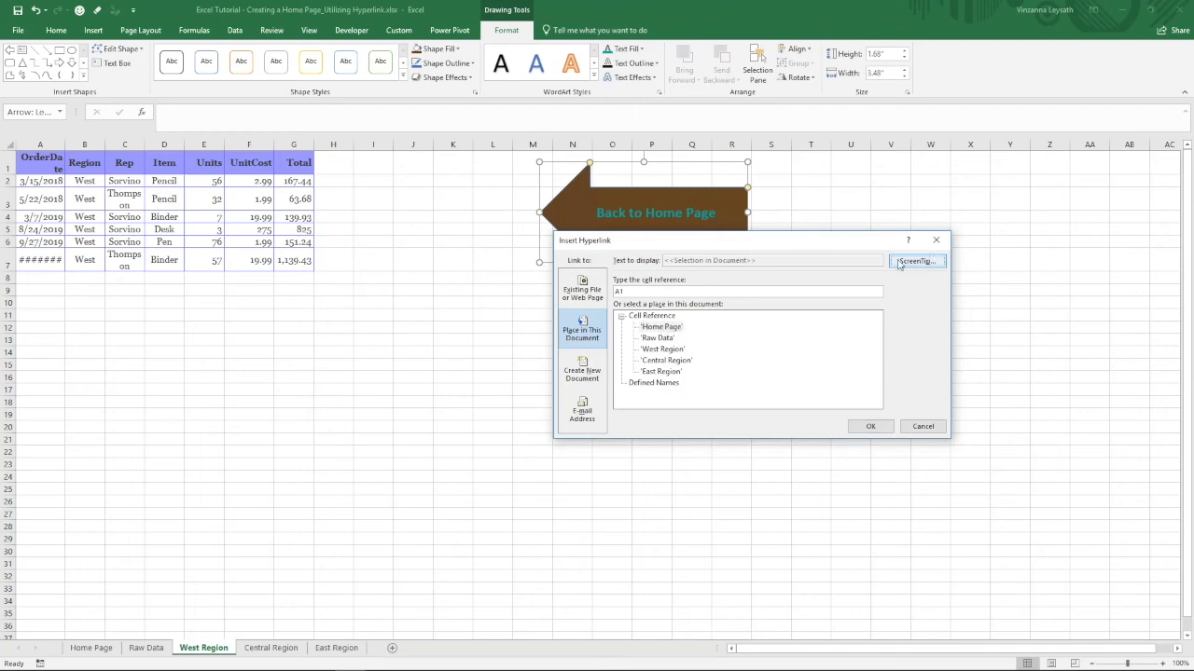
pyautogui.write('Back to Hom')
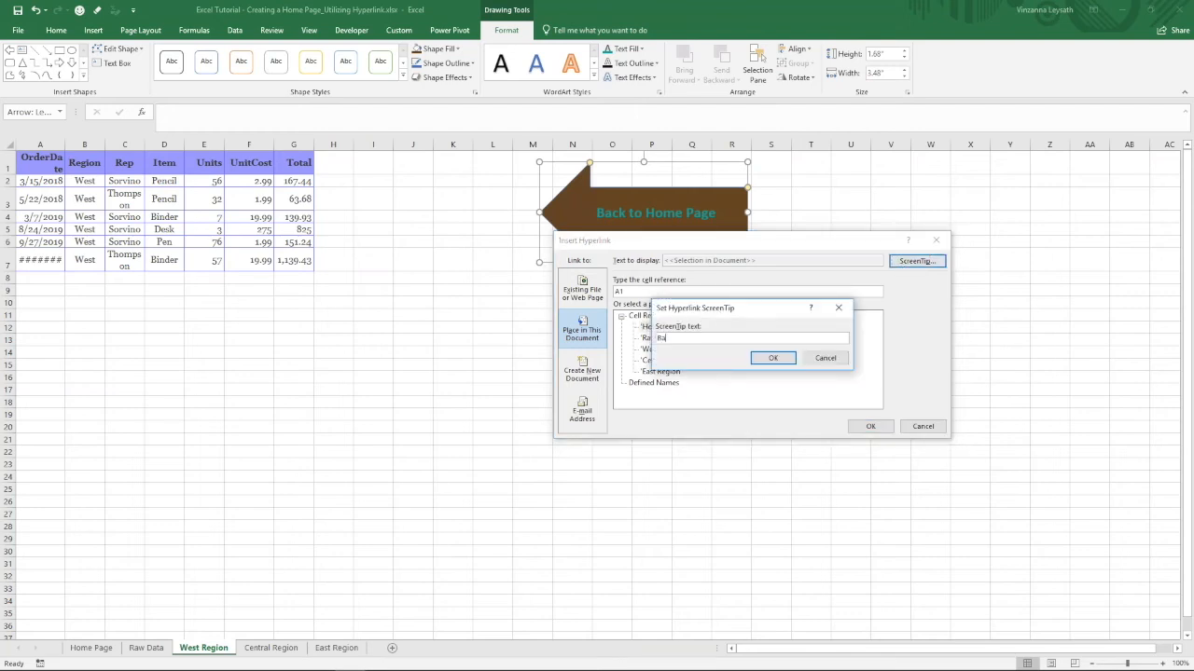
pyautogui.write('e Page')
pyautogui.click(781, 360)
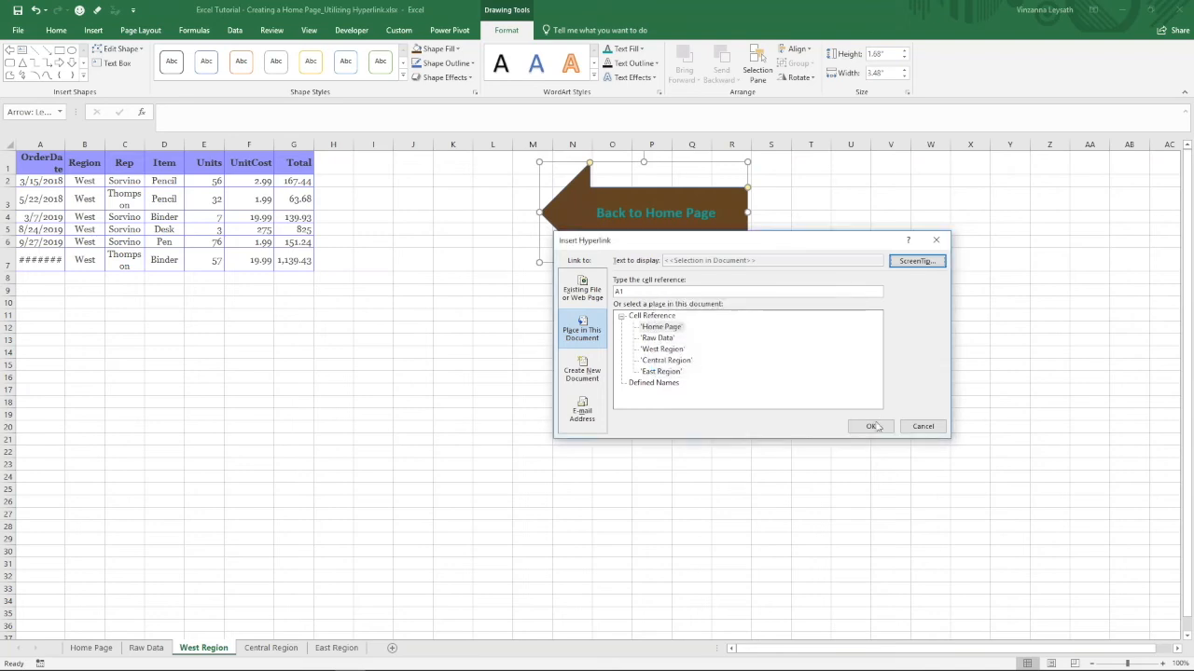
pyautogui.click(872, 427)
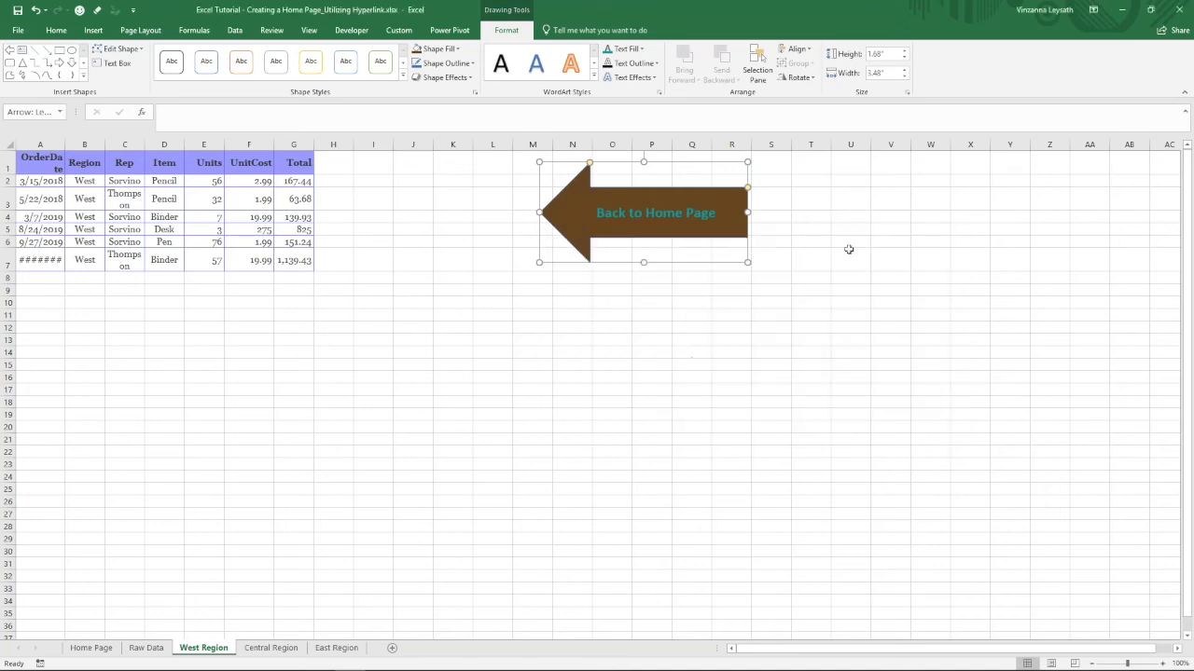
pyautogui.press('Escape')
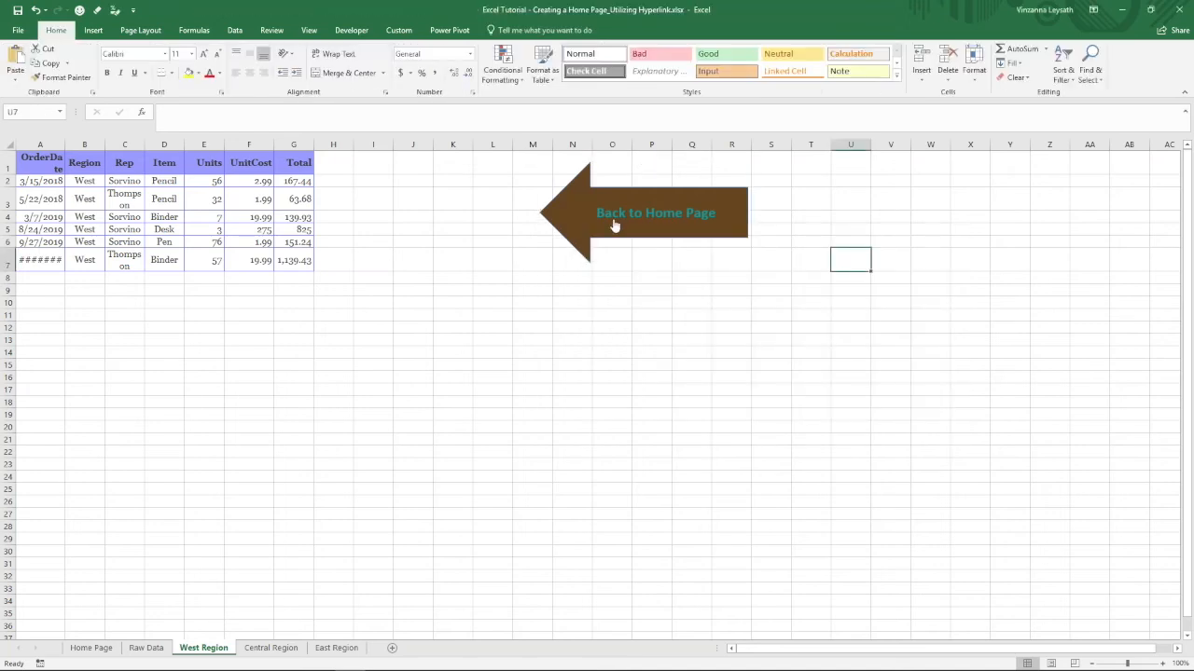
pyautogui.moveTo(615, 225)
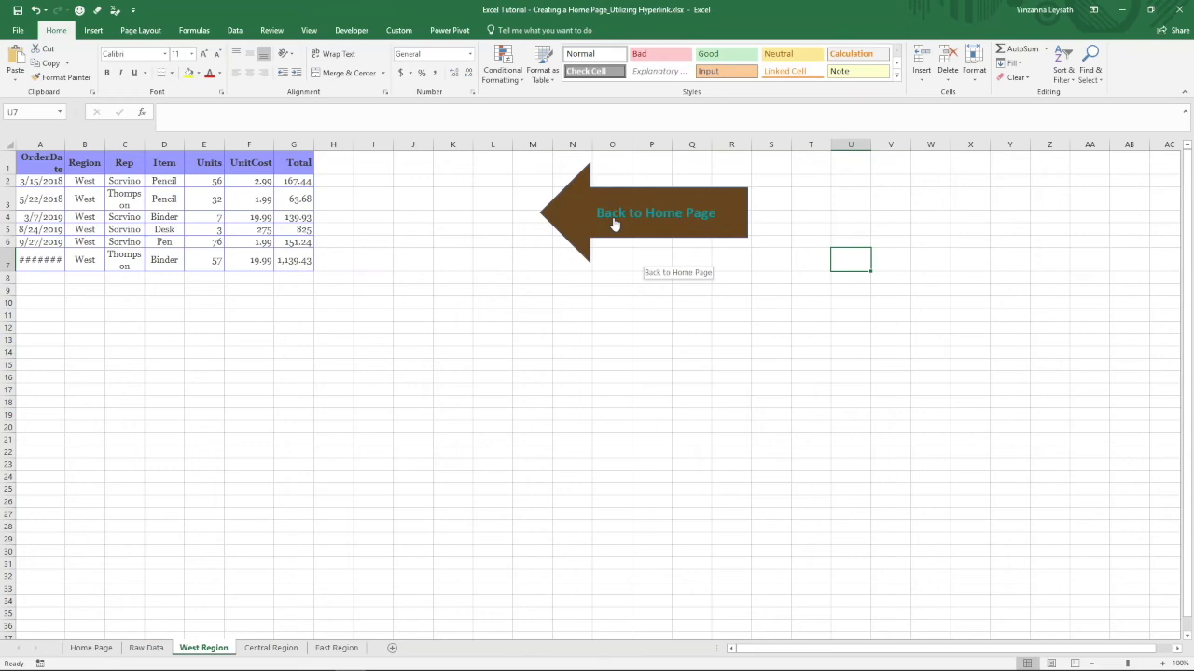
# - Follow the West Region arrow's link back to the Home Page sheet and hide the gridlines there
pyautogui.click(615, 225)
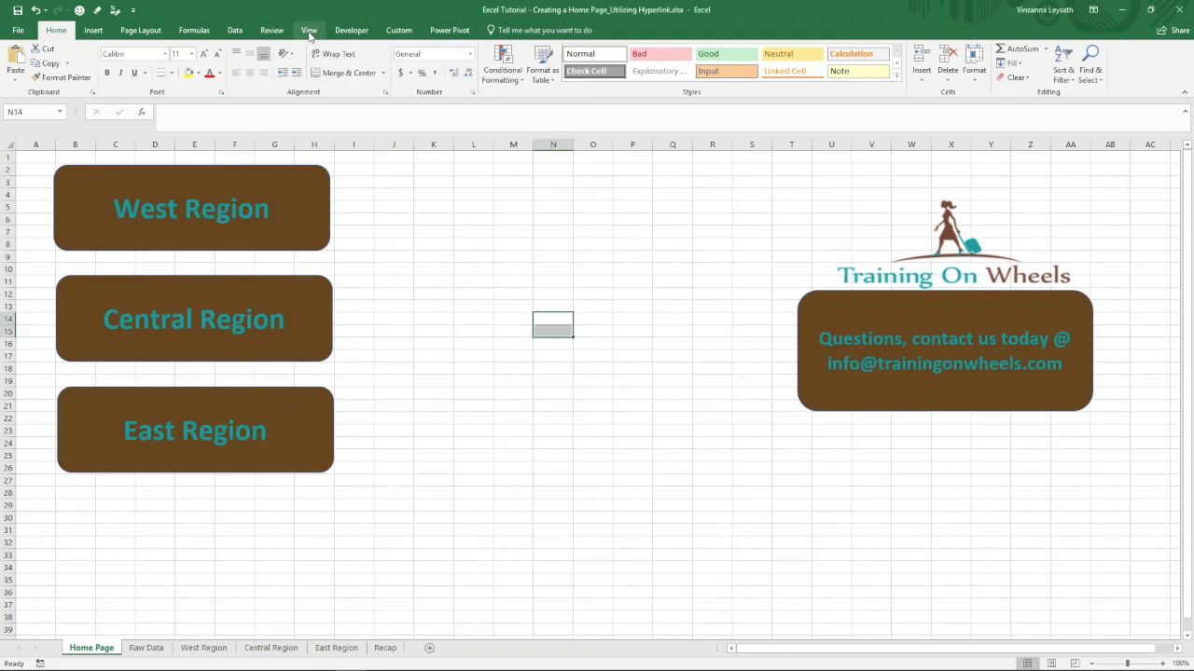
pyautogui.click(309, 30)
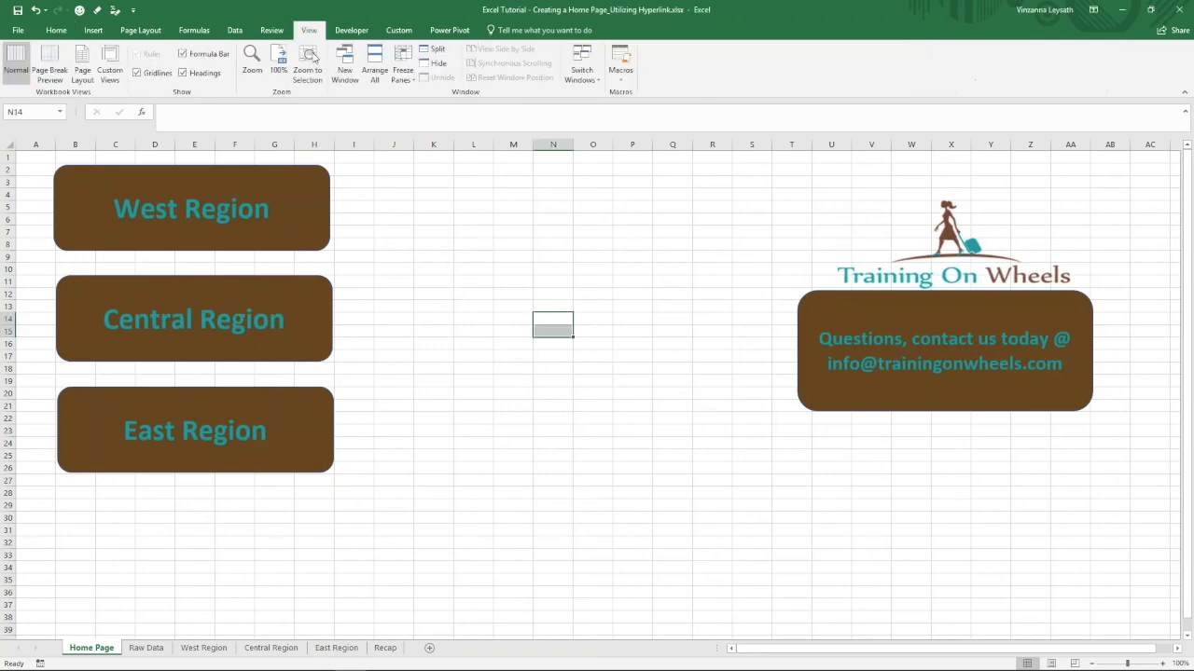
pyautogui.click(138, 73)
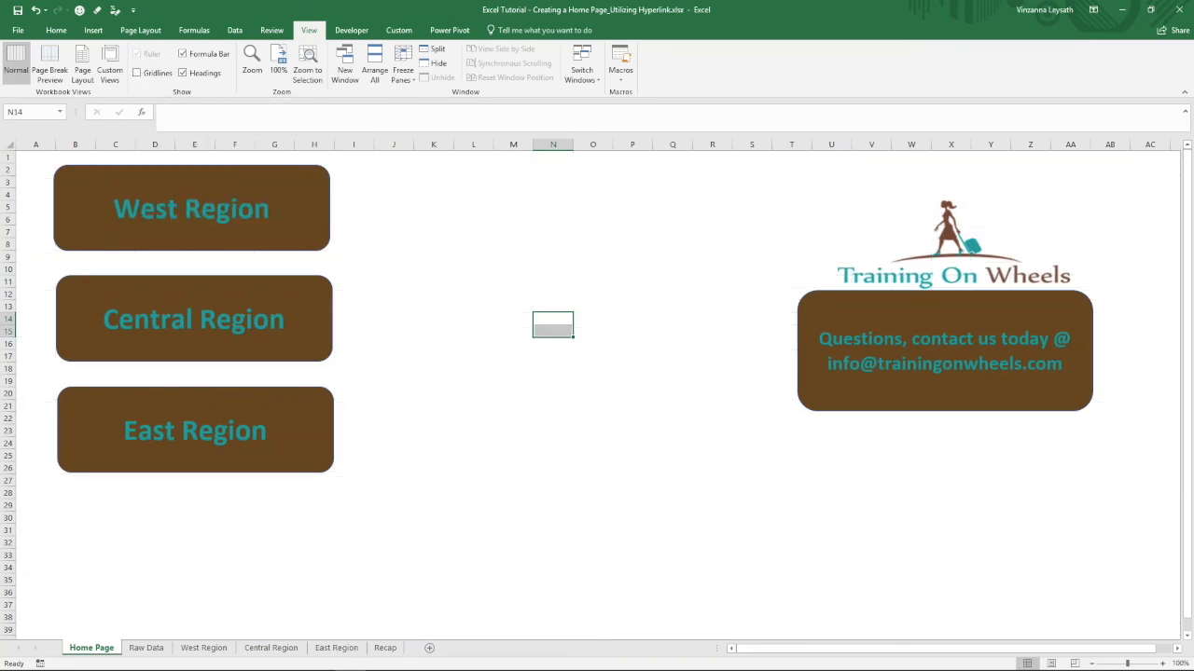
pyautogui.click(33, 170)
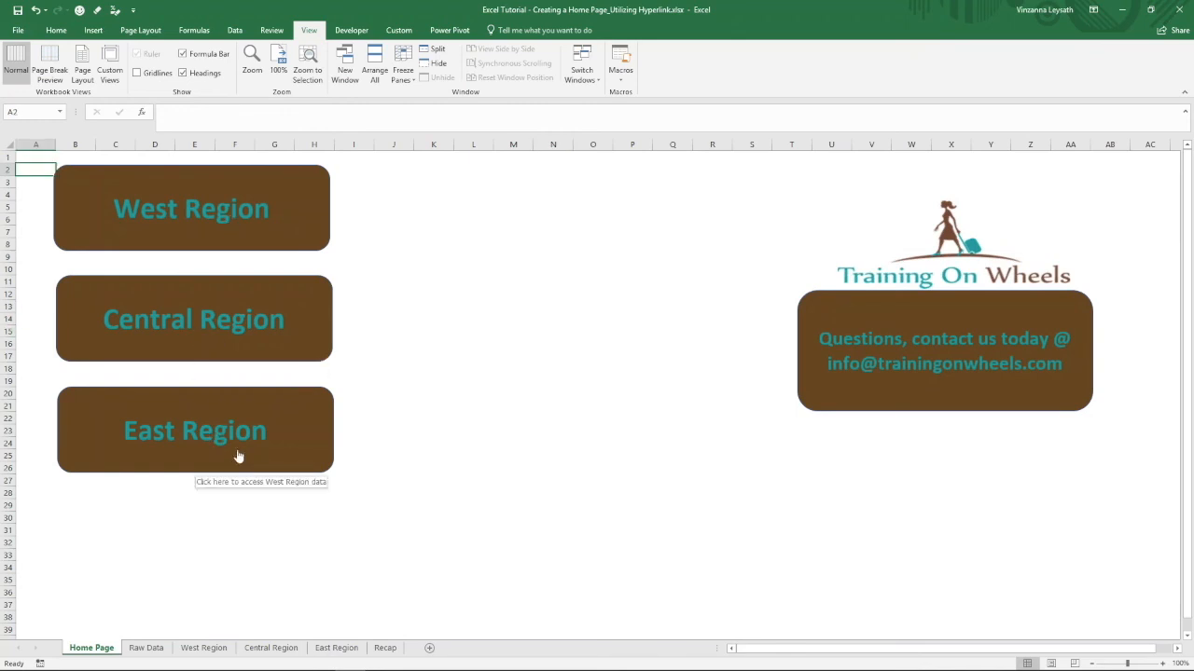
# - Test the East Region shape's link and that sheet's arrow back to the Home Page, and view the Recap sheet
pyautogui.click(102, 436)
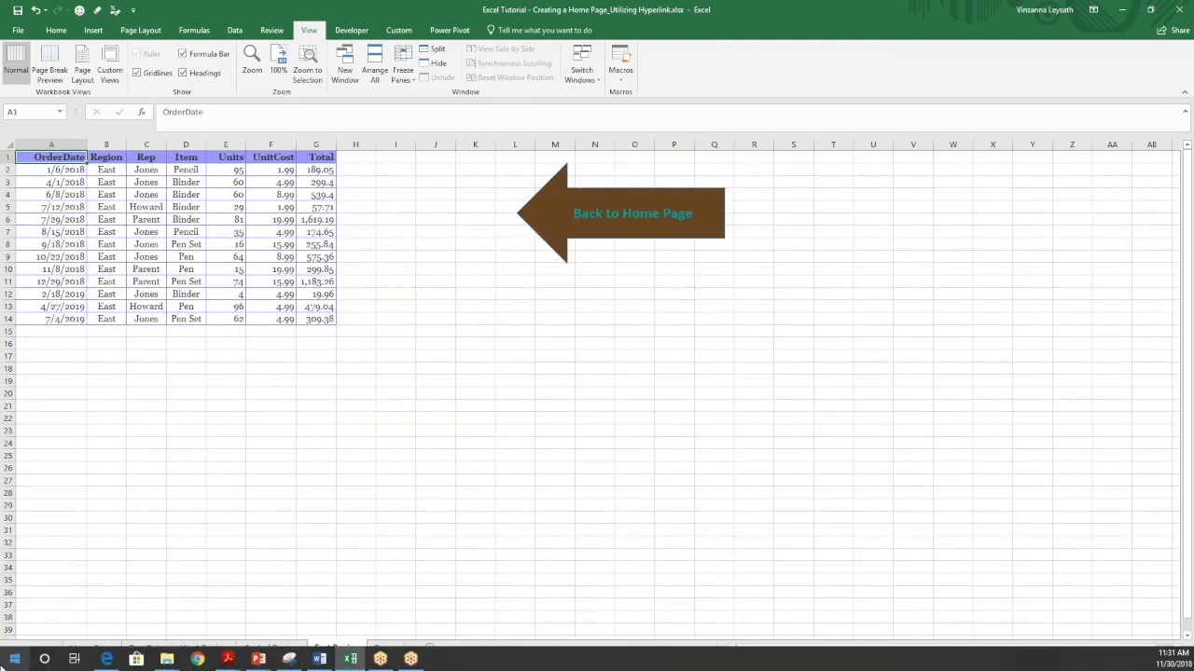
pyautogui.click(621, 207)
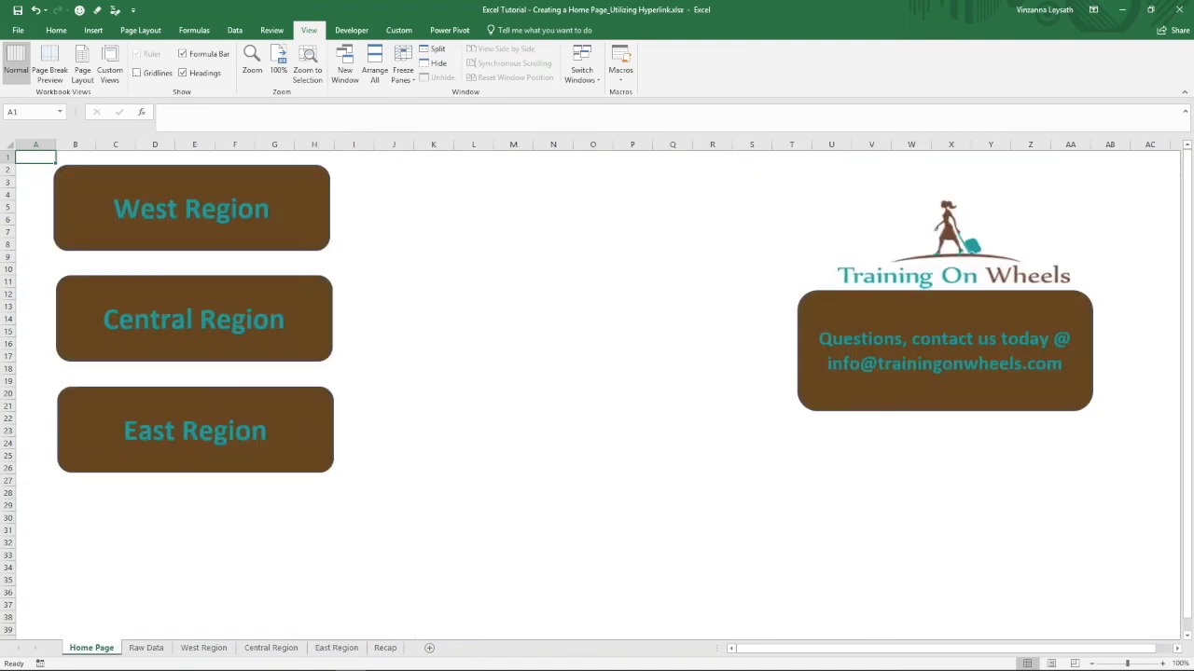
pyautogui.click(387, 649)
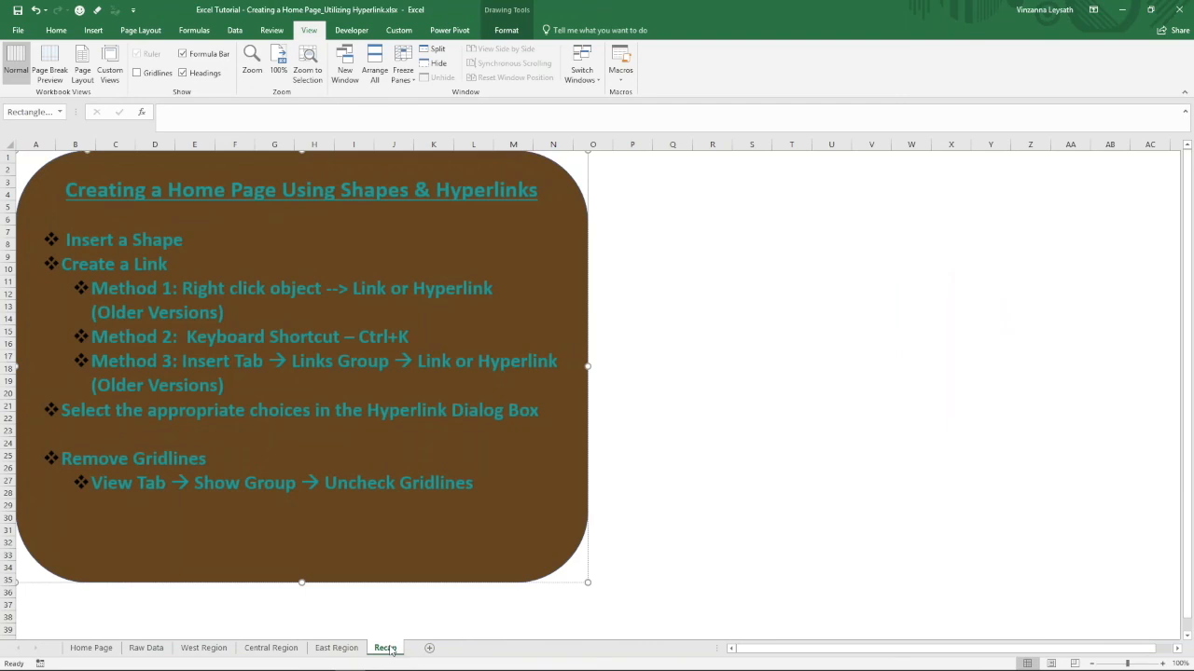